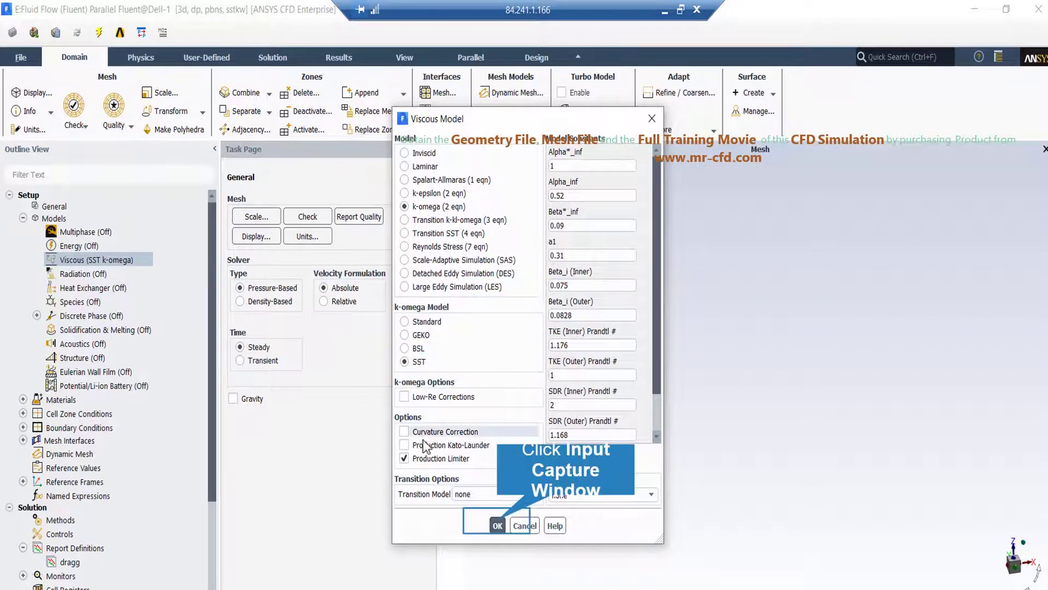
# Accept the two-equation k-omega SST viscous model with the production limiter enabled.
pyautogui.click(497, 525)
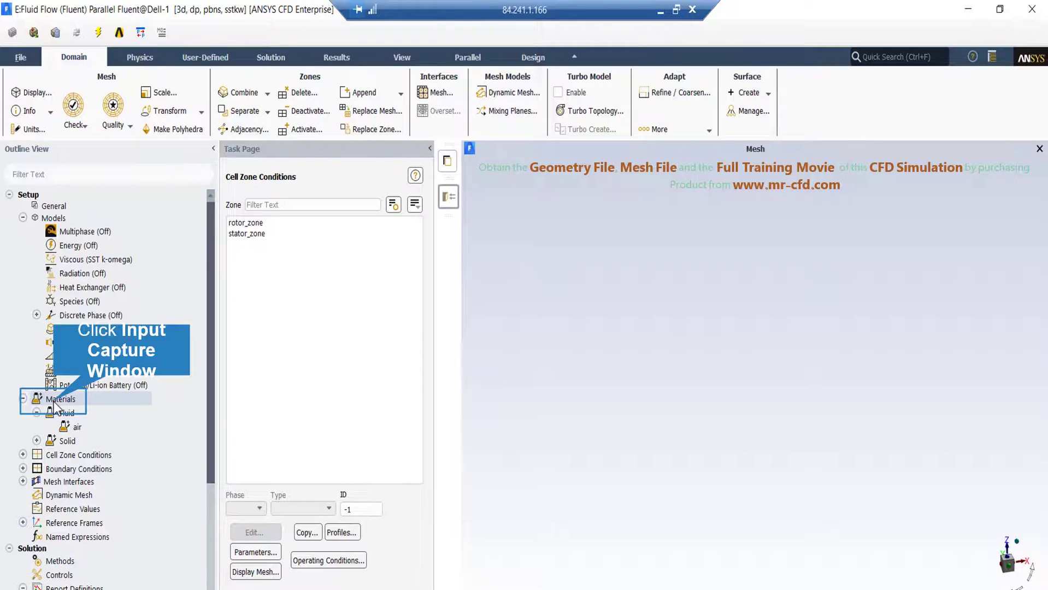
# Review the air material's density and viscosity settings, and find air among the fluid materials in the Fluent database.
pyautogui.doubleClick(77, 426)
pyautogui.doubleClick(471, 376)
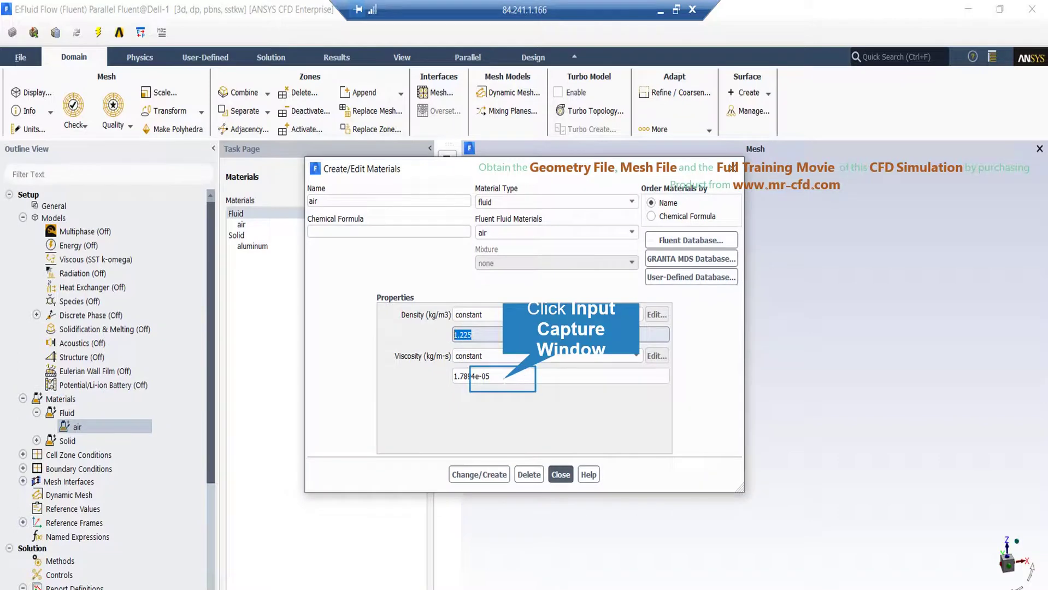
pyautogui.click(538, 315)
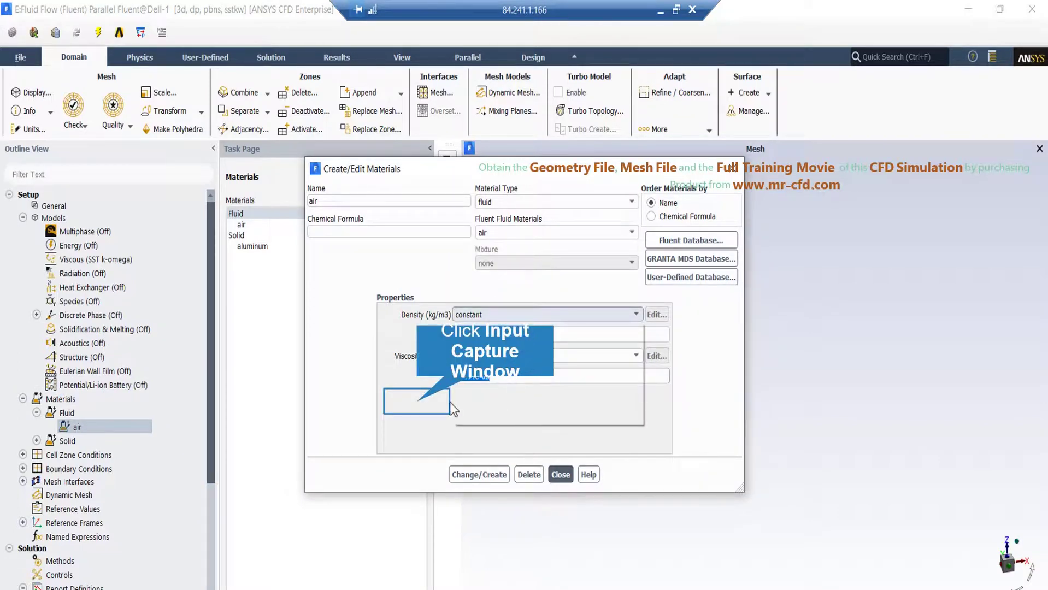
pyautogui.click(669, 242)
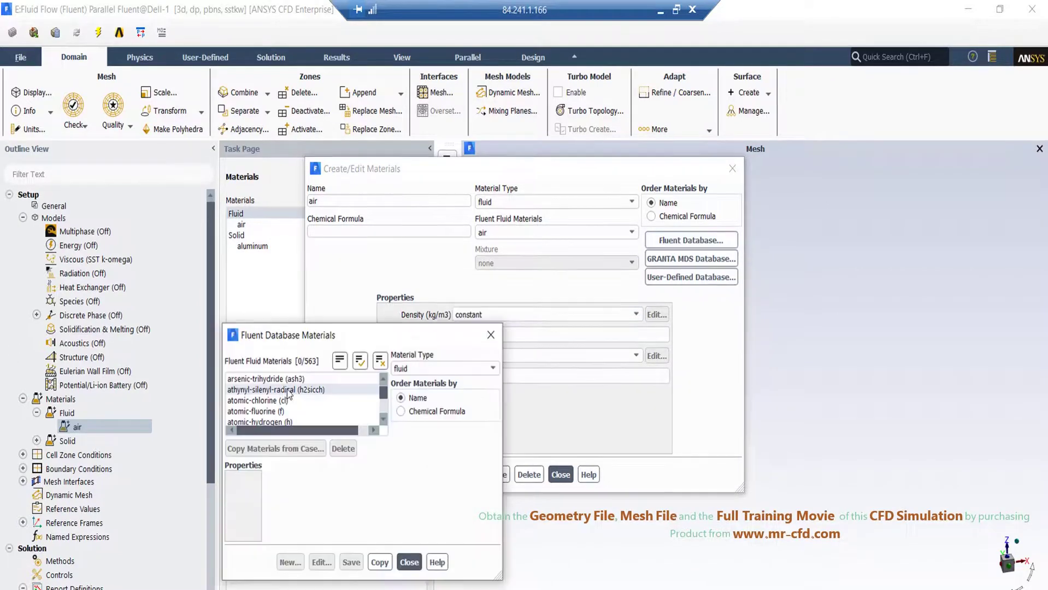
pyautogui.scroll(-3, 285, 399)
pyautogui.scroll(3, 285, 398)
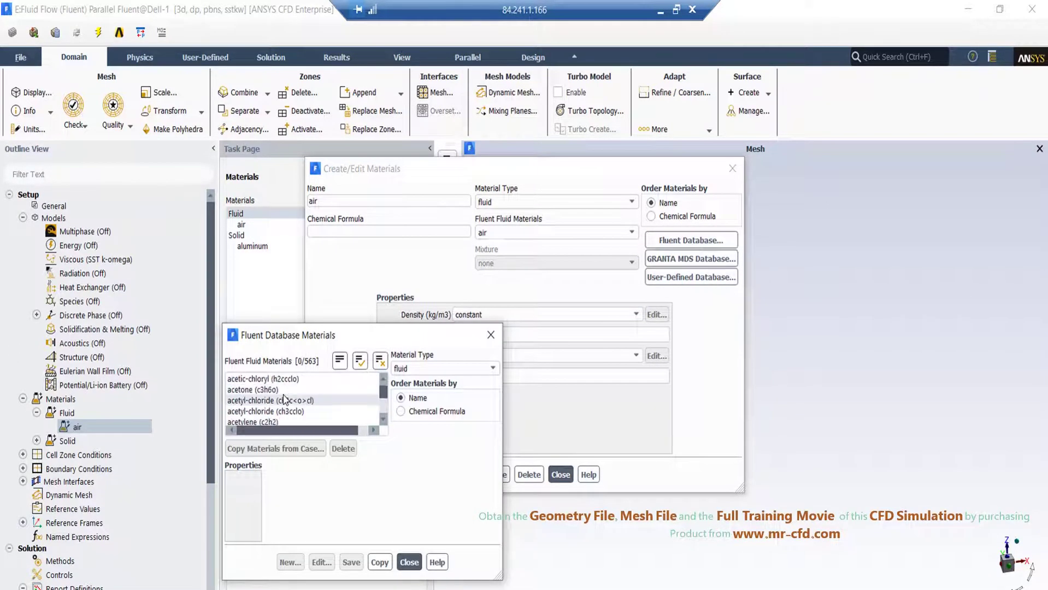
pyautogui.scroll(-1, 282, 395)
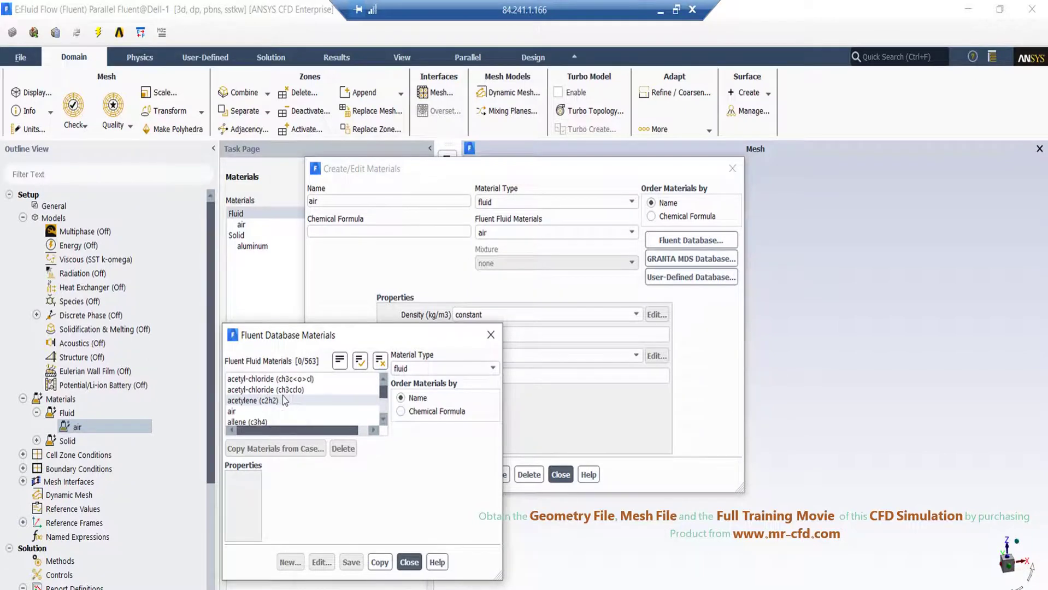
pyautogui.click(293, 412)
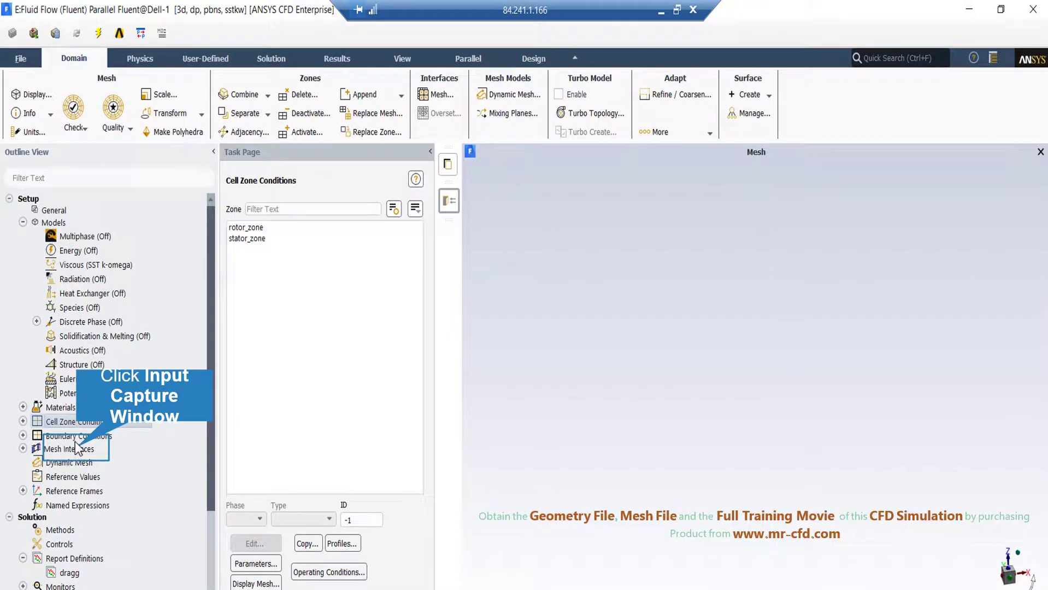
# Switch rotor_zone from frame motion to mesh motion by copying its motion settings, and assign air as its material.
pyautogui.rightClick(95, 456)
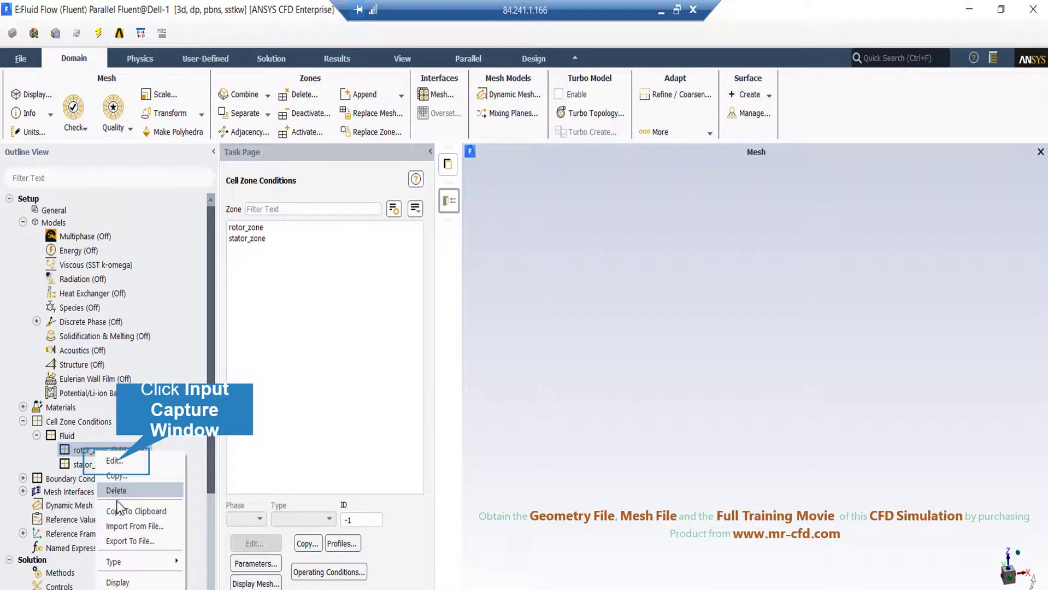
pyautogui.click(115, 461)
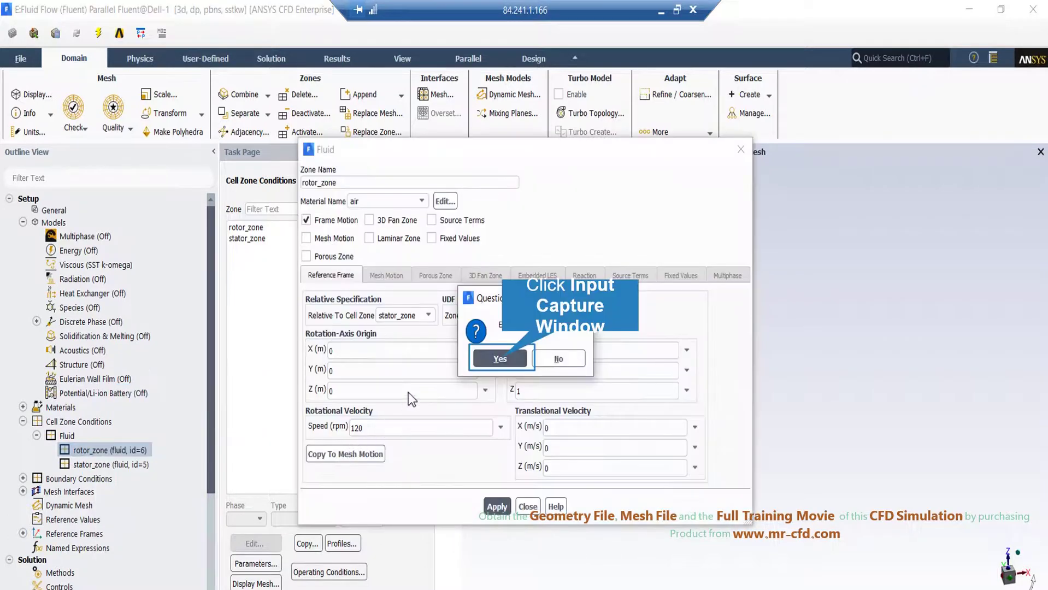
pyautogui.click(499, 358)
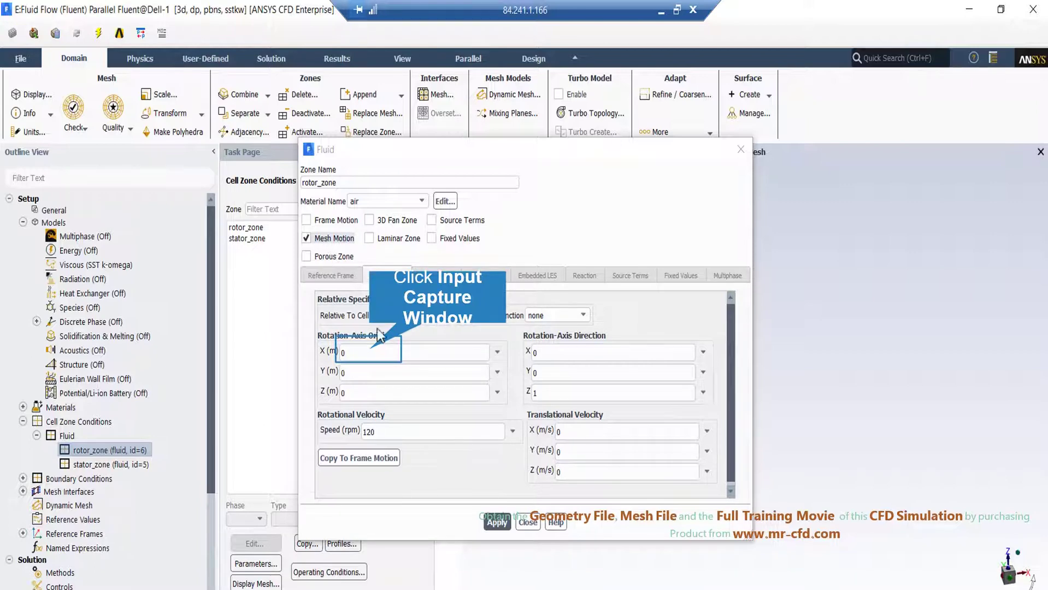
pyautogui.click(360, 352)
pyautogui.click(421, 201)
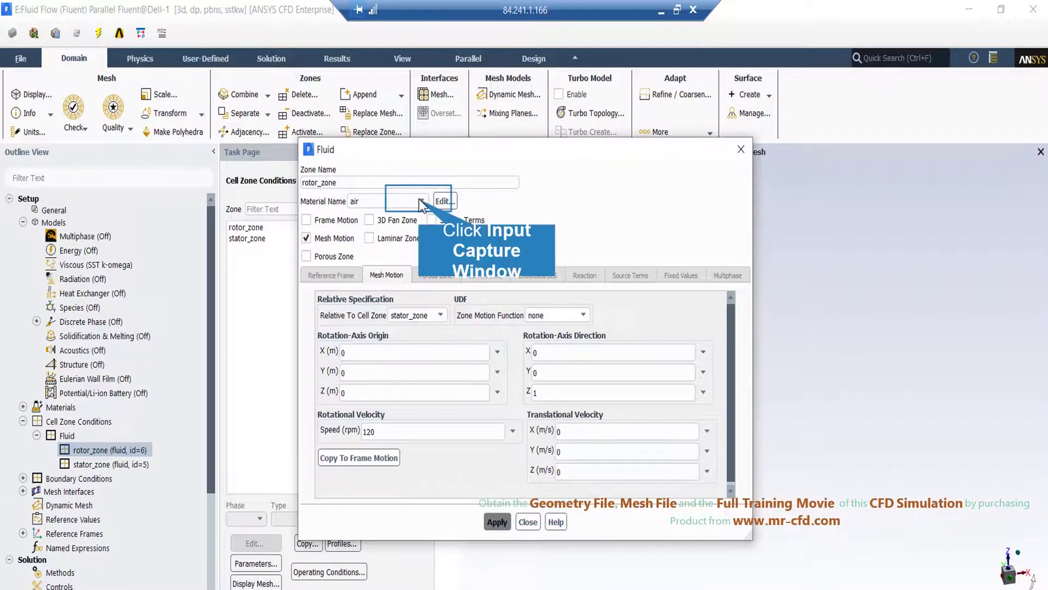
pyautogui.click(421, 201)
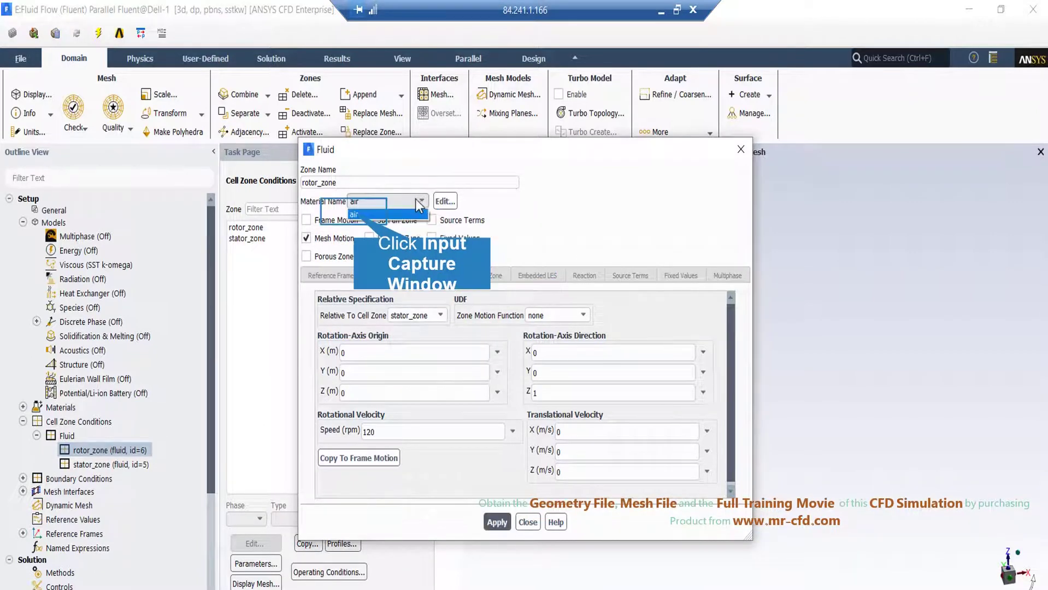
pyautogui.click(357, 214)
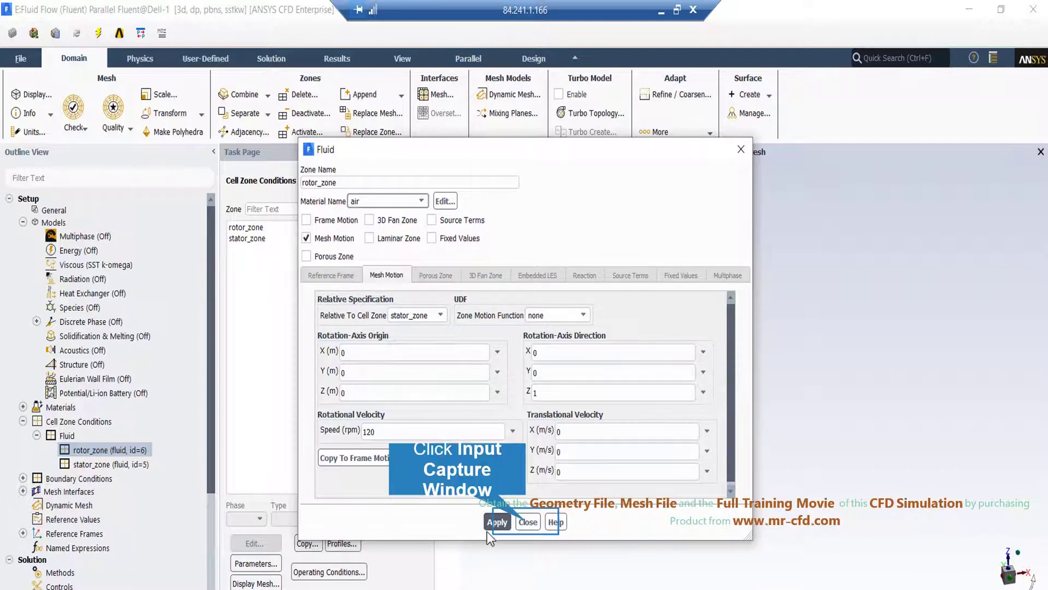
pyautogui.click(528, 522)
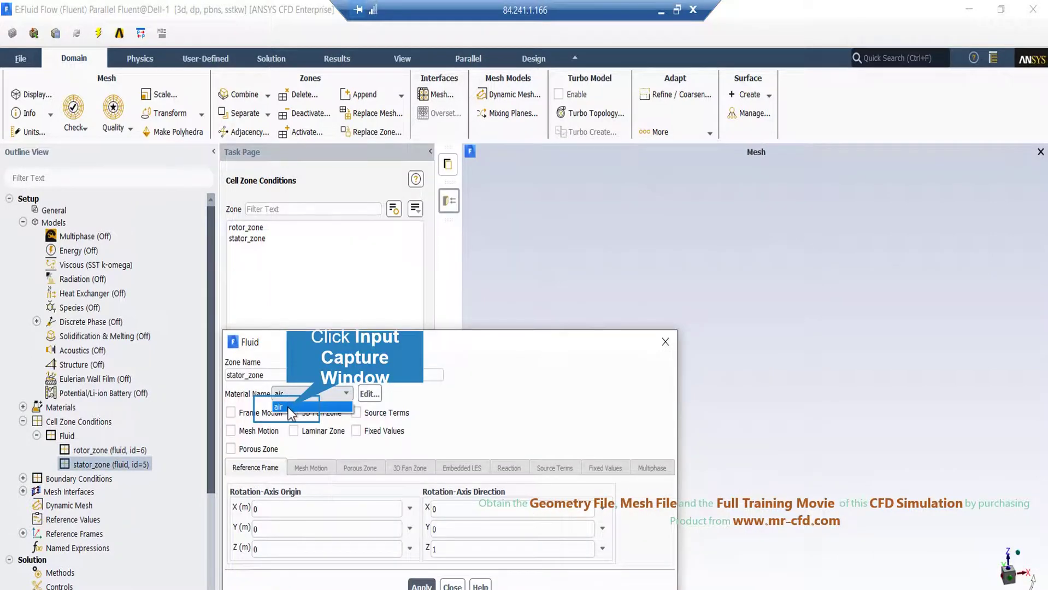
# Assign air as the material of stator_zone and apply the zone settings.
pyautogui.click(290, 407)
pyautogui.click(421, 585)
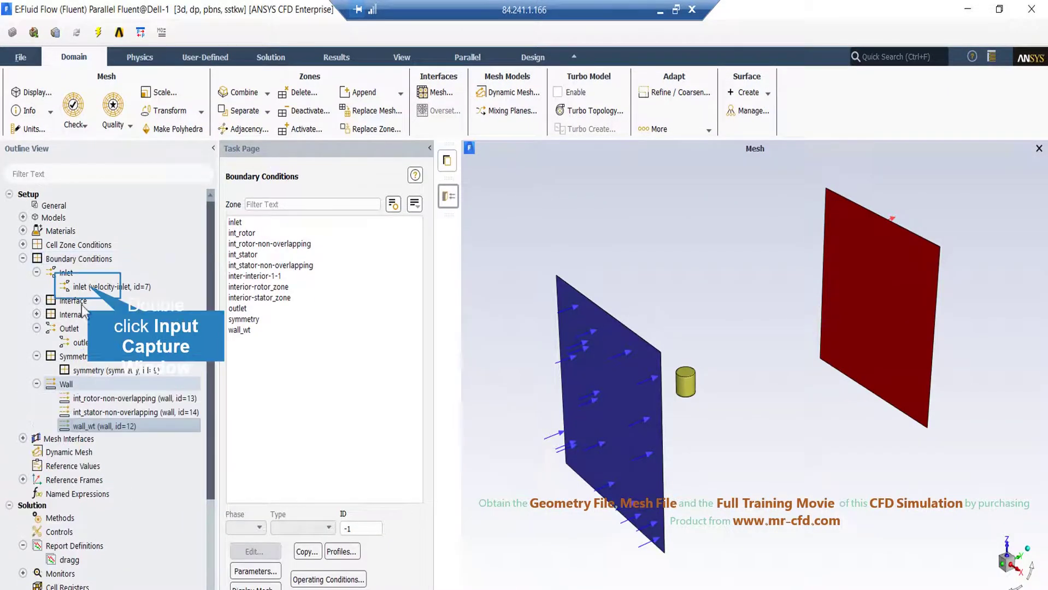
# Apply the inlet's velocity-inlet condition with 1 m/s normal to the boundary, 5% turbulent intensity and a turbulent viscosity ratio of 10.
pyautogui.doubleClick(92, 287)
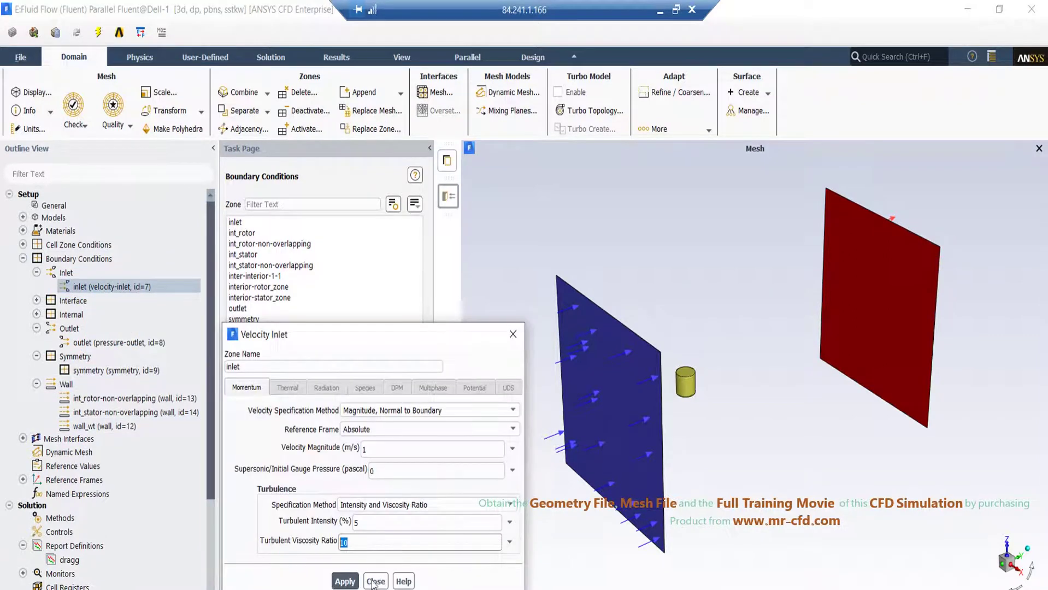
pyautogui.click(344, 581)
pyautogui.click(376, 582)
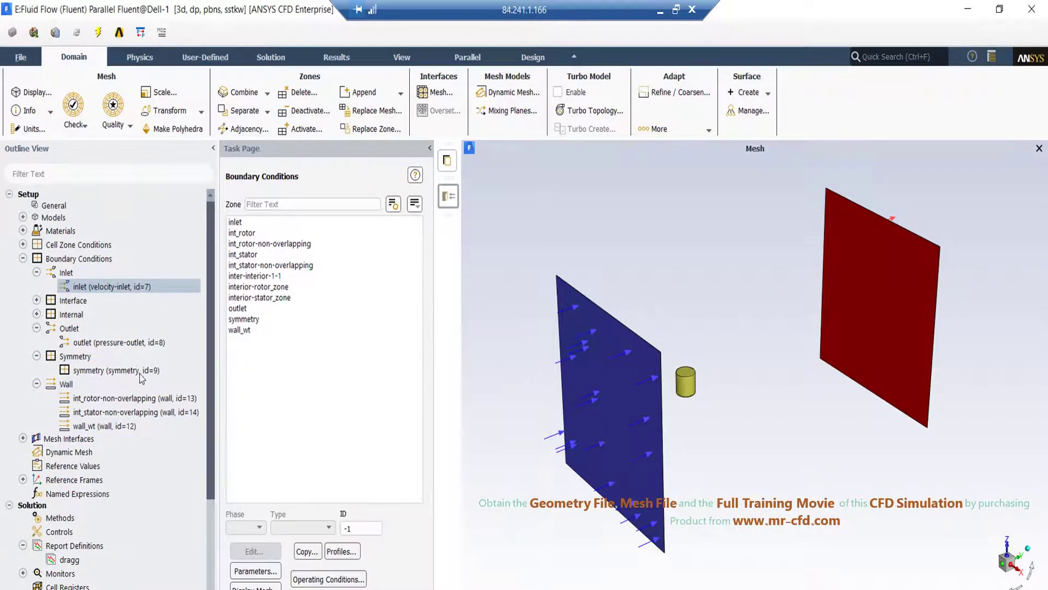
# Apply the outlet's pressure-outlet condition with 0 Pa gauge pressure, and check the symmetry boundary's definition.
pyautogui.click(69, 344)
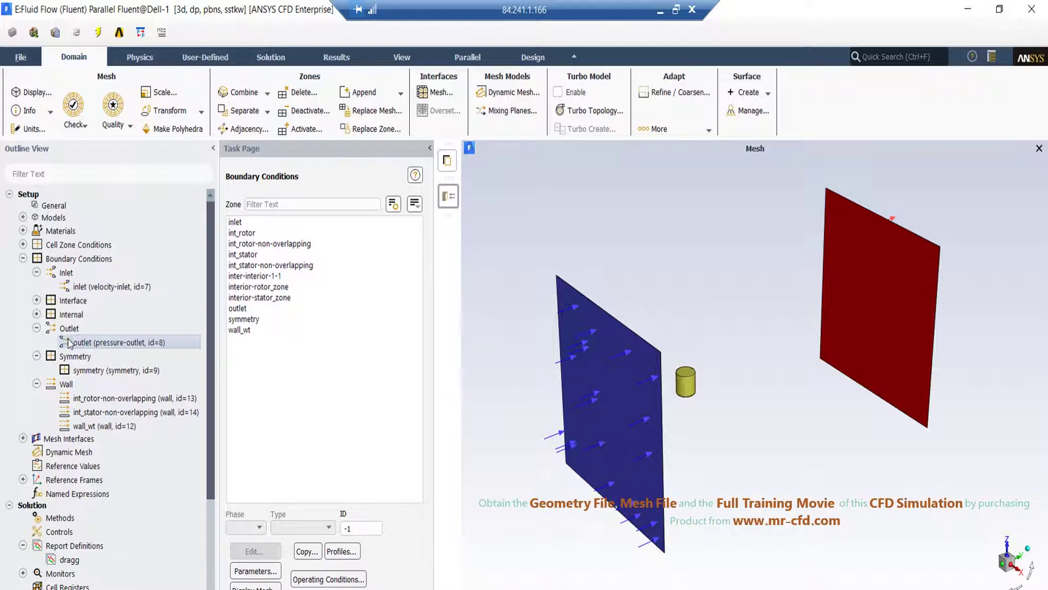
pyautogui.doubleClick(70, 343)
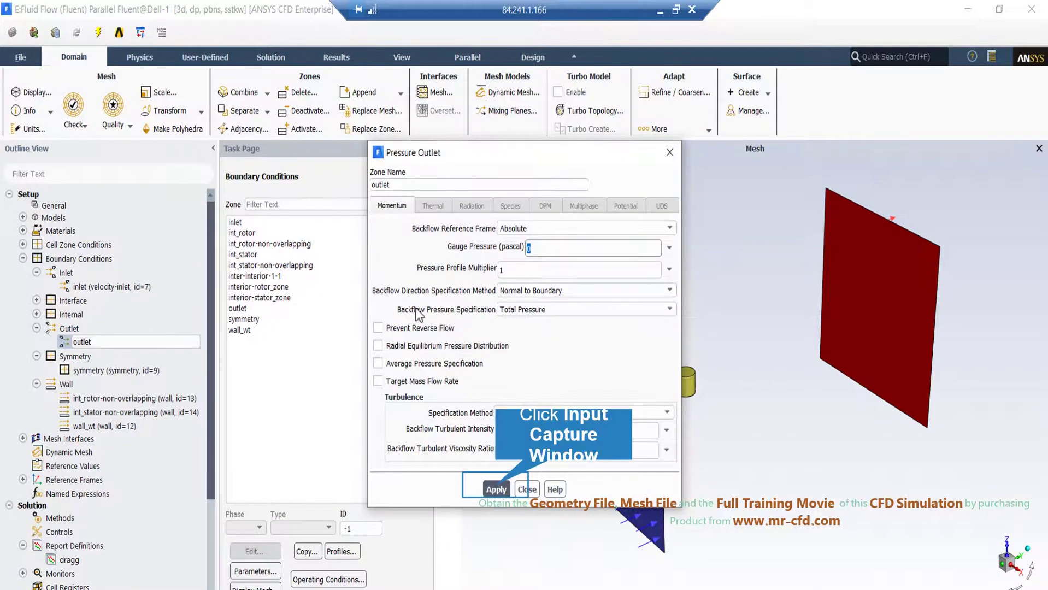
pyautogui.click(502, 489)
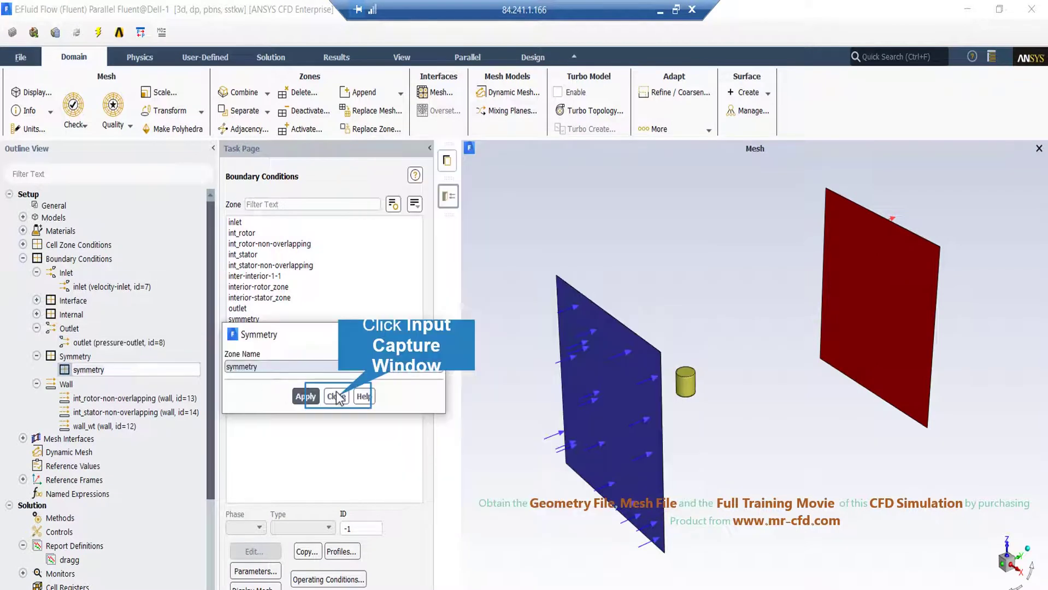
pyautogui.click(336, 397)
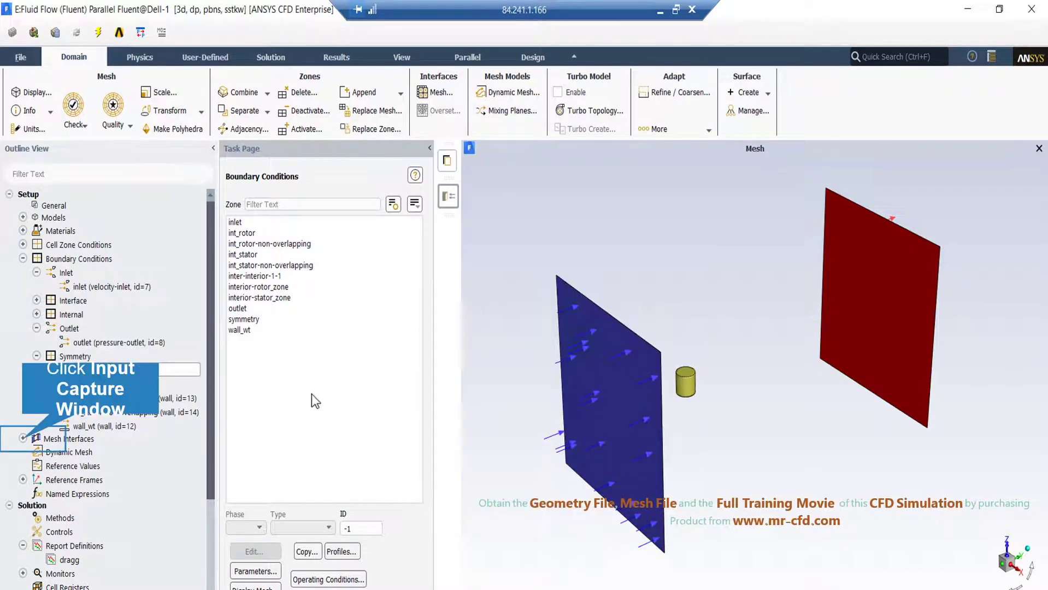
# Open the existing mesh interface named inter to inspect it.
pyautogui.click(23, 439)
pyautogui.doubleClick(60, 451)
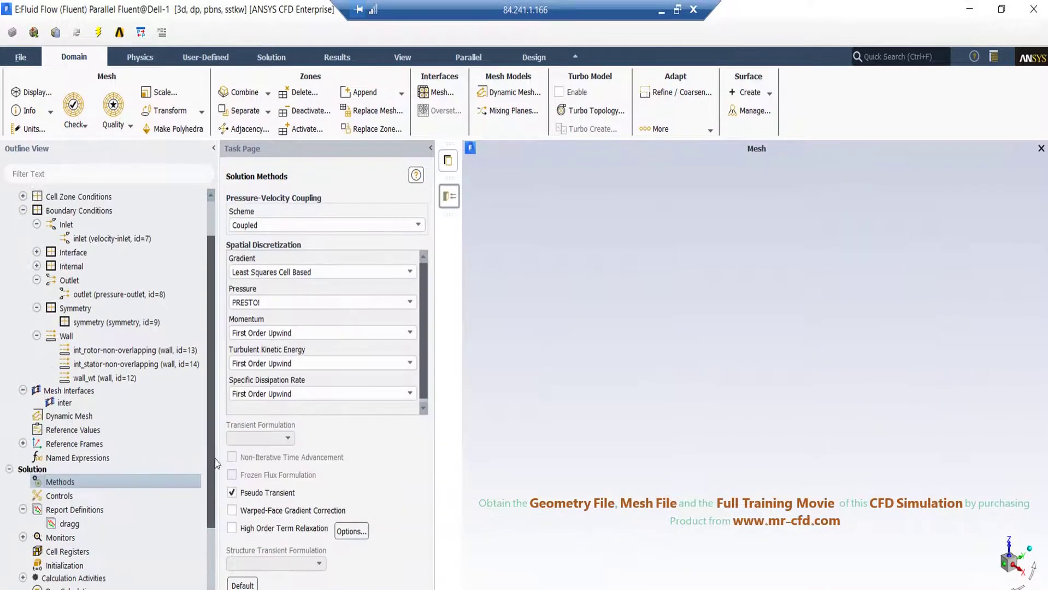
# Set the solution methods' gradient scheme to Least Squares Cell Based and the pressure scheme to Second Order.
pyautogui.scroll(-5, 216, 463)
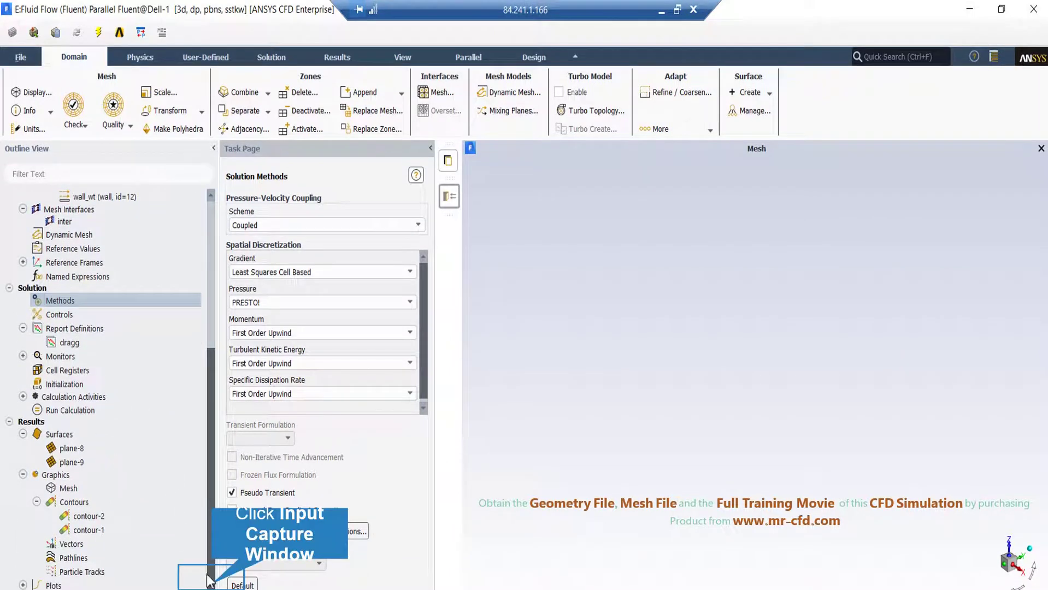
pyautogui.click(285, 272)
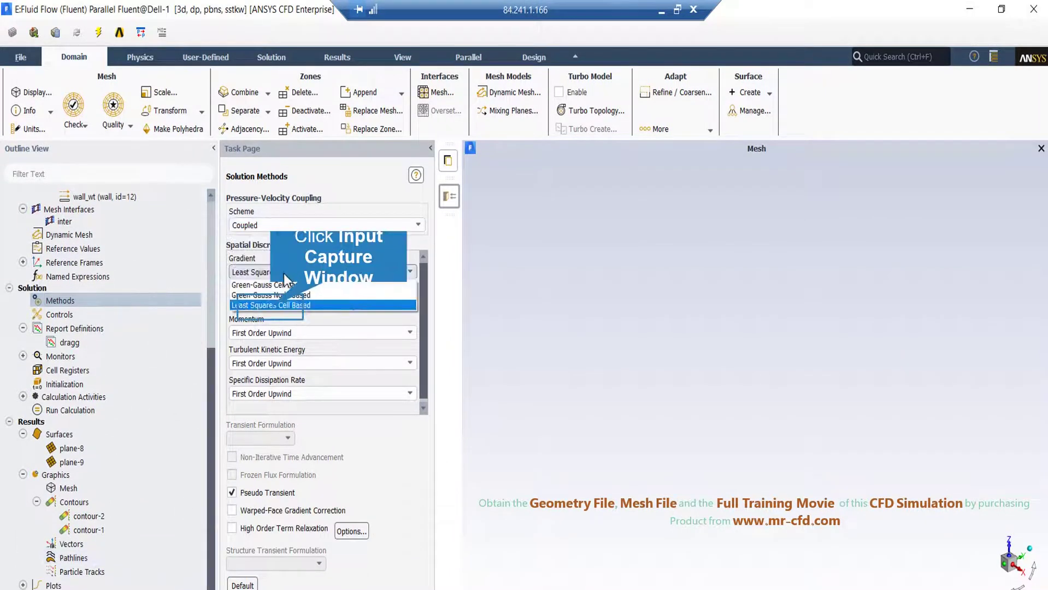
pyautogui.click(274, 306)
pyautogui.click(273, 302)
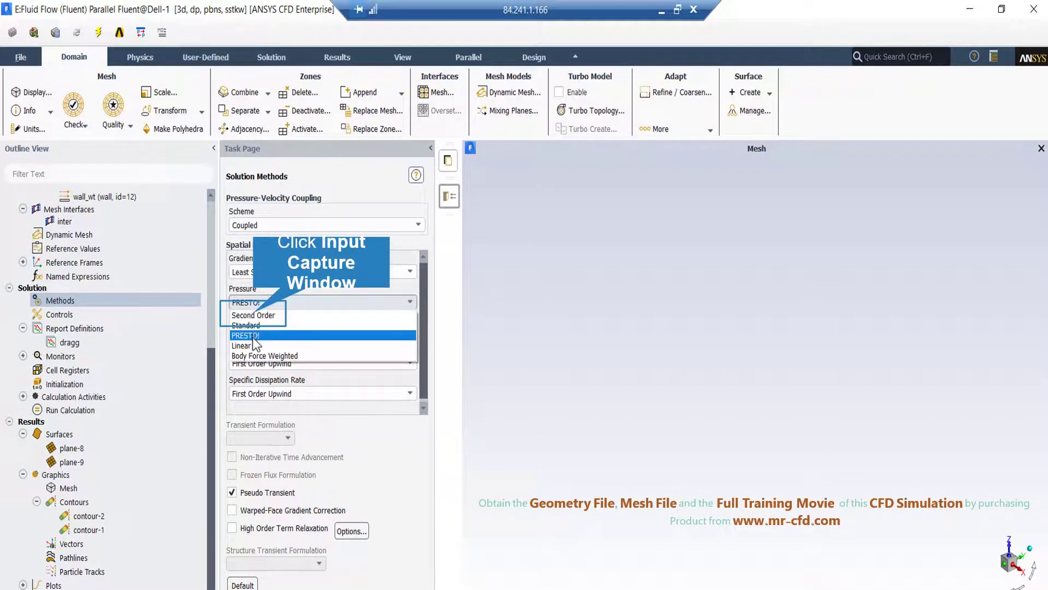
pyautogui.click(255, 316)
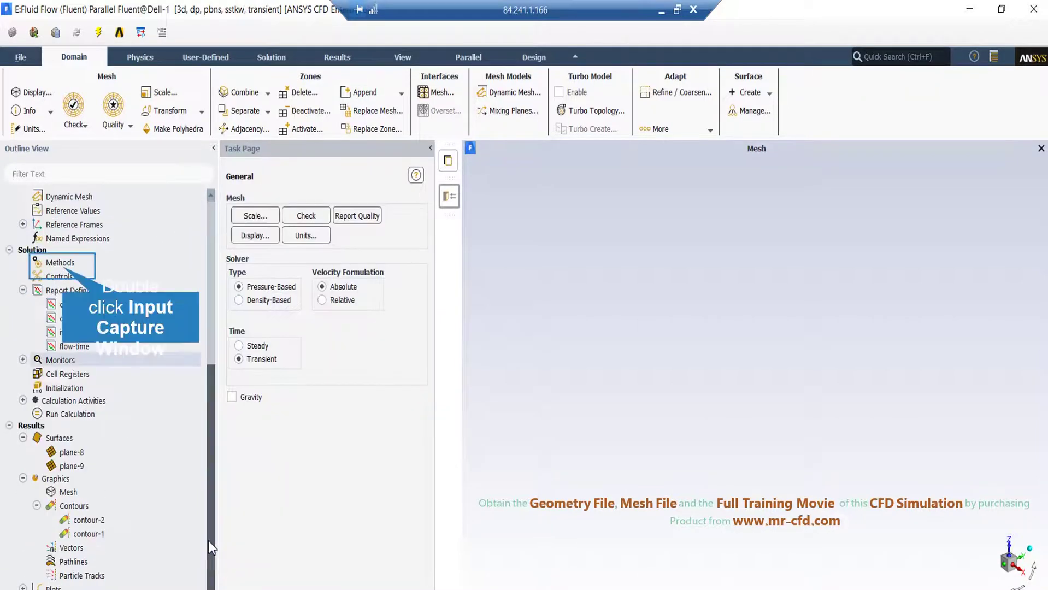
# Review the under-relaxation factors in the solution controls and the list of report definitions.
pyautogui.doubleClick(59, 276)
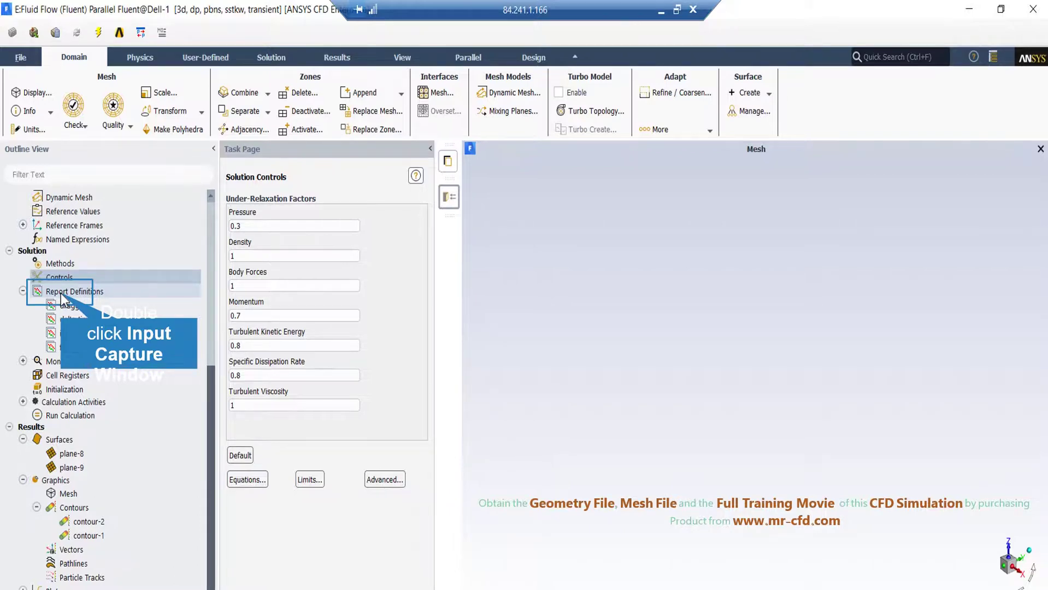
pyautogui.doubleClick(60, 295)
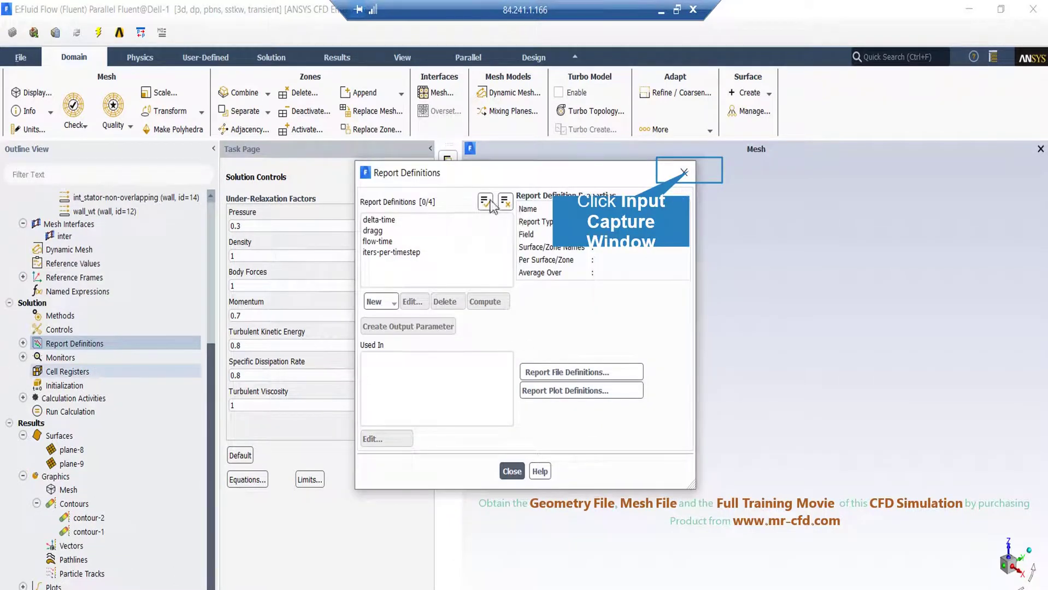
pyautogui.click(683, 172)
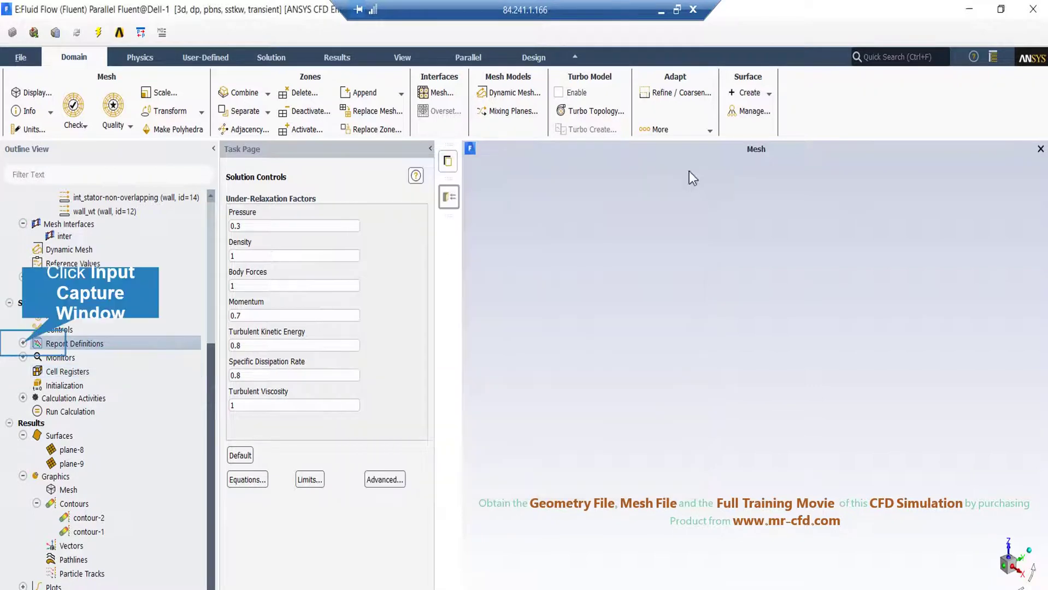
# Examine the dragg drag report definition's name and settings, and go to the residual monitor.
pyautogui.click(23, 343)
pyautogui.doubleClick(69, 357)
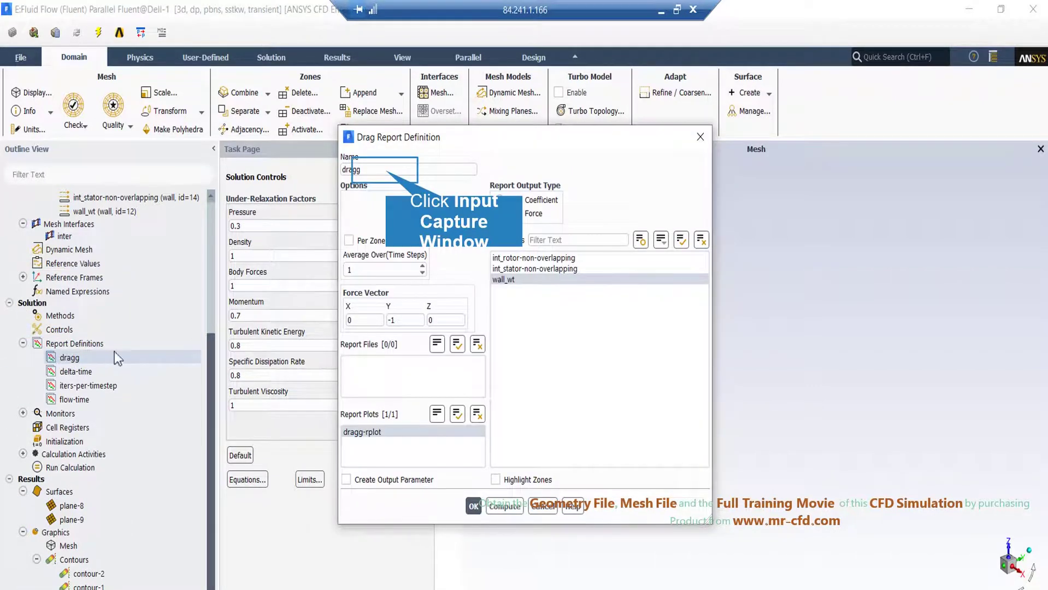
pyautogui.doubleClick(387, 171)
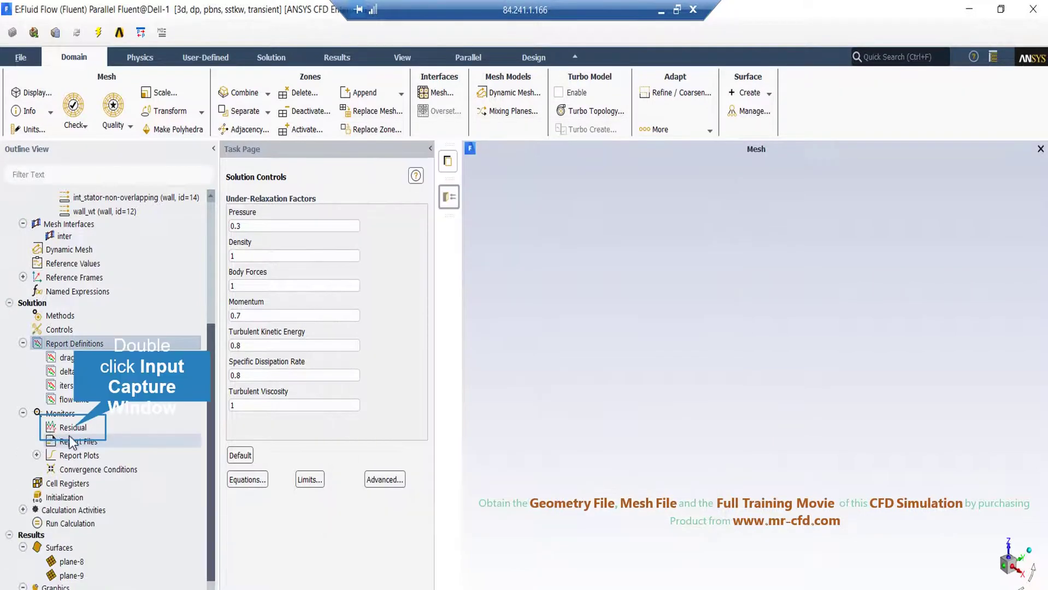
pyautogui.click(75, 429)
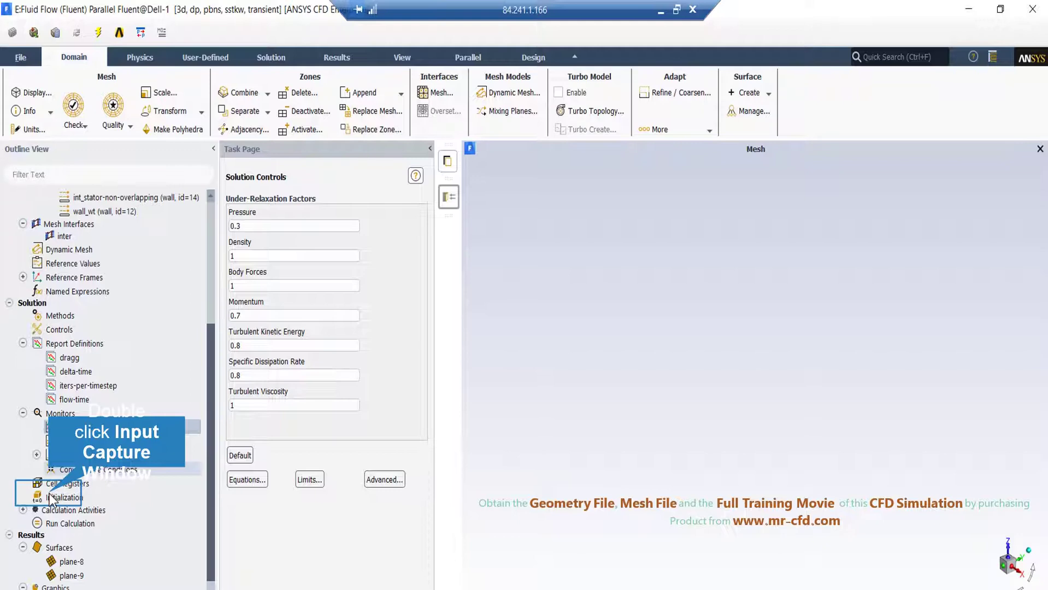
# Set the number of time steps to 5000 for the transient calculation.
pyautogui.scroll(-3, 51, 498)
pyautogui.doubleClick(56, 413)
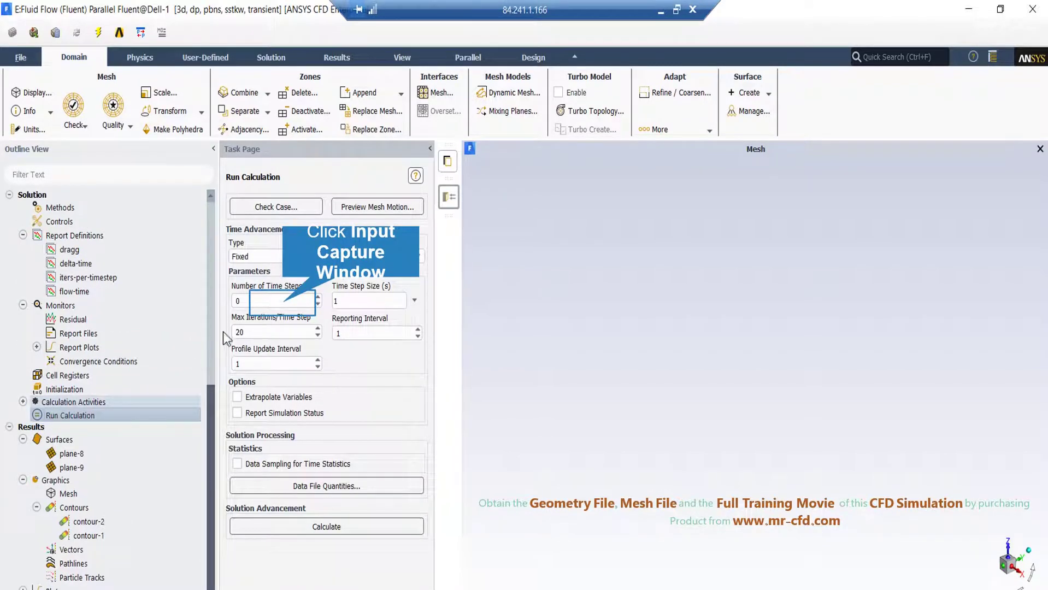
pyautogui.doubleClick(282, 301)
pyautogui.write('5000')
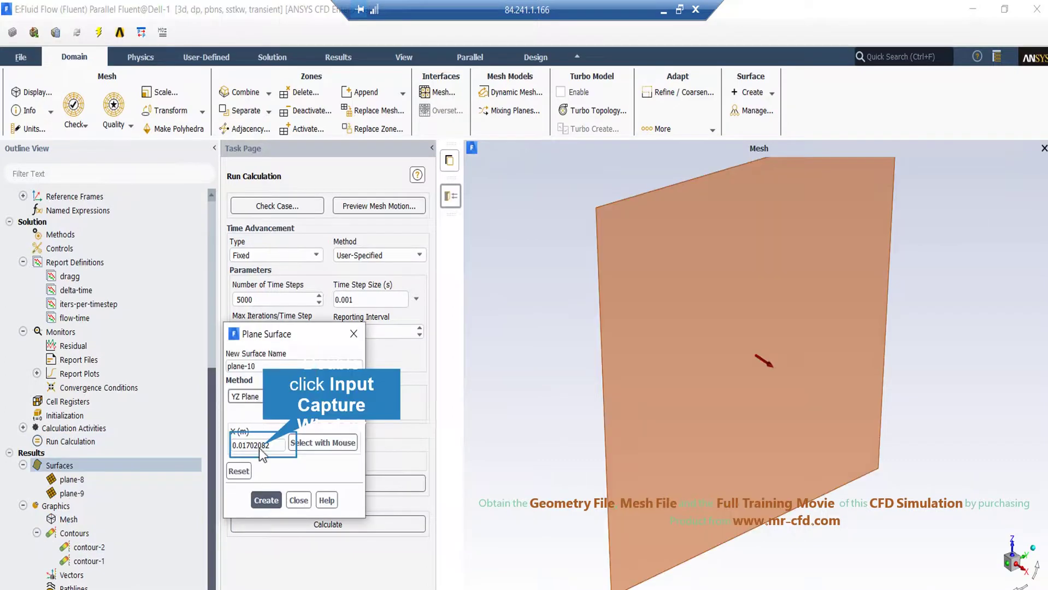
# Review the YZ plane definitions and X positions of the existing surfaces plane-8 and plane-9 without changing them.
pyautogui.doubleClick(258, 445)
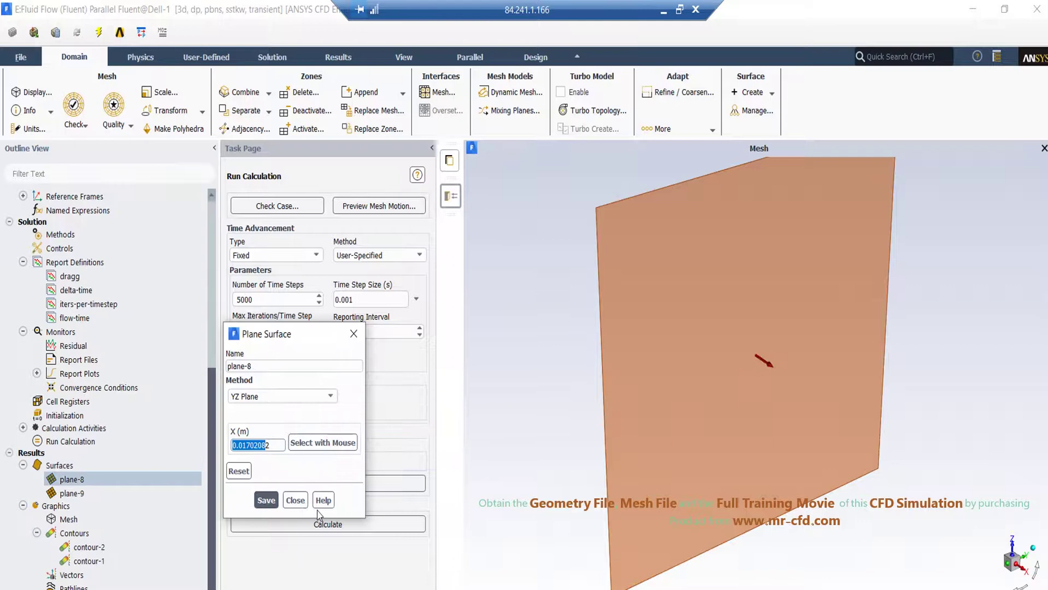
pyautogui.click(298, 500)
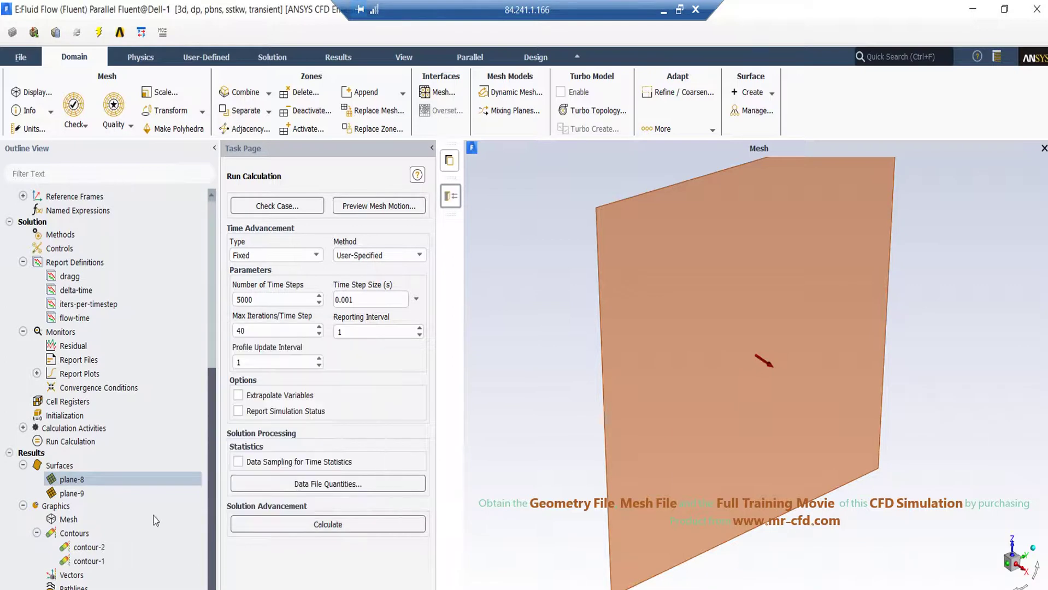
pyautogui.doubleClick(70, 493)
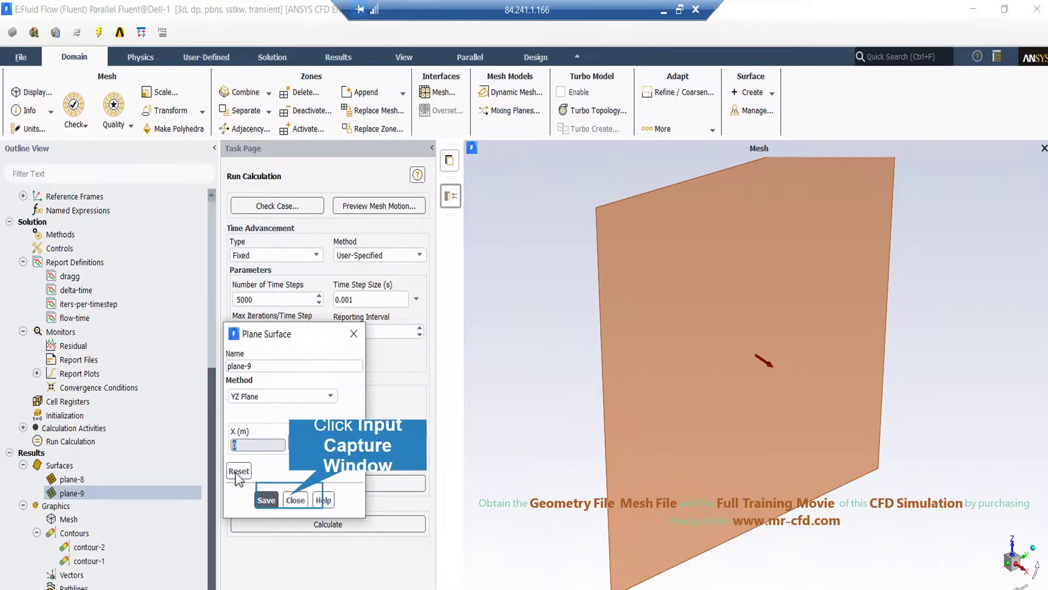
pyautogui.click(295, 500)
# Open contour-1 and examine the velocity magnitude contours on plane-9 around the rotor blades.
pyautogui.doubleClick(88, 561)
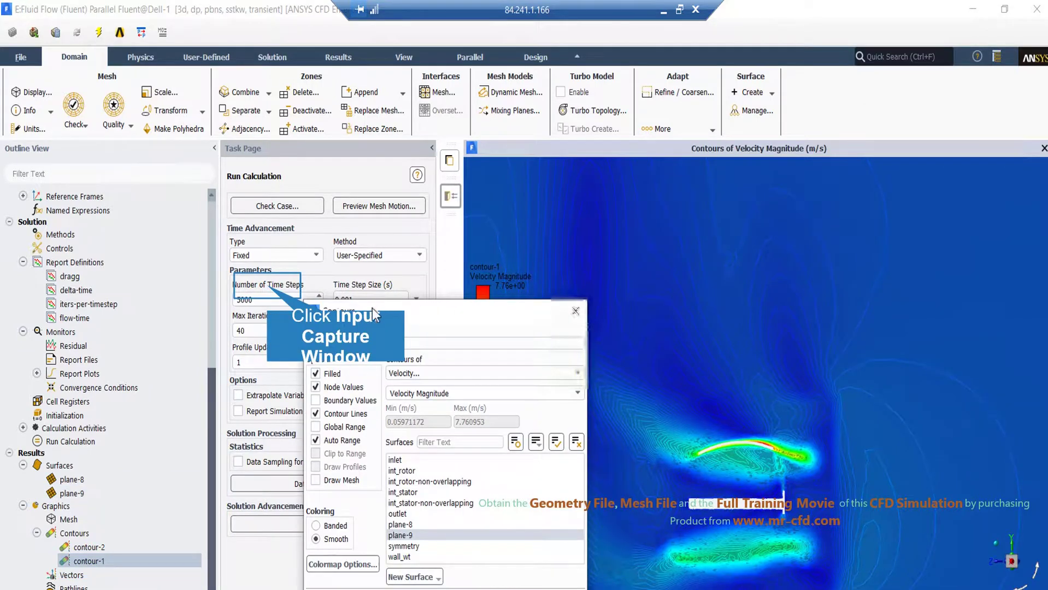
pyautogui.click(274, 294)
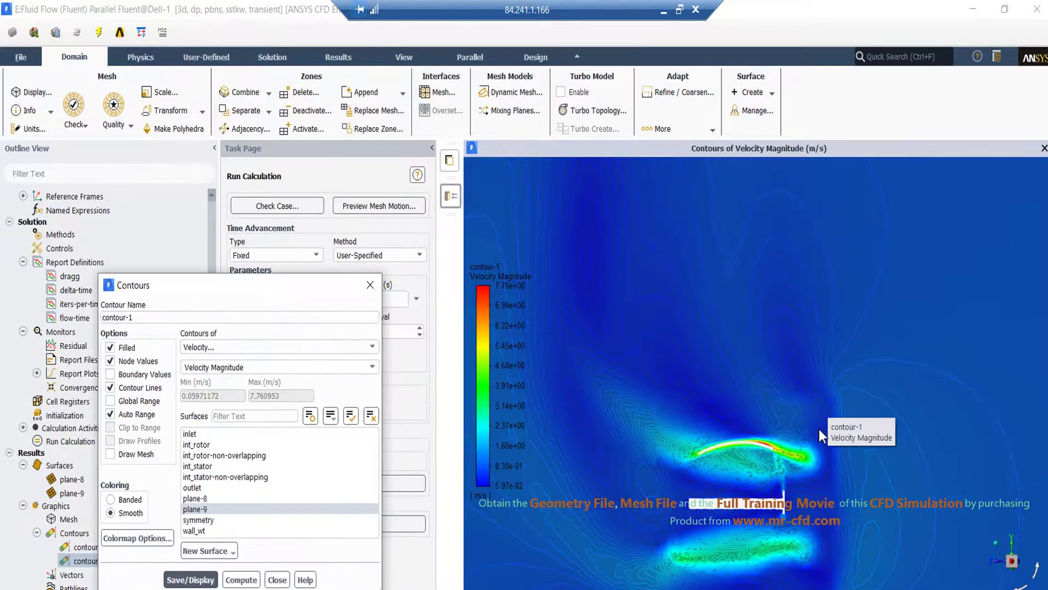
pyautogui.scroll(-1, 790, 435)
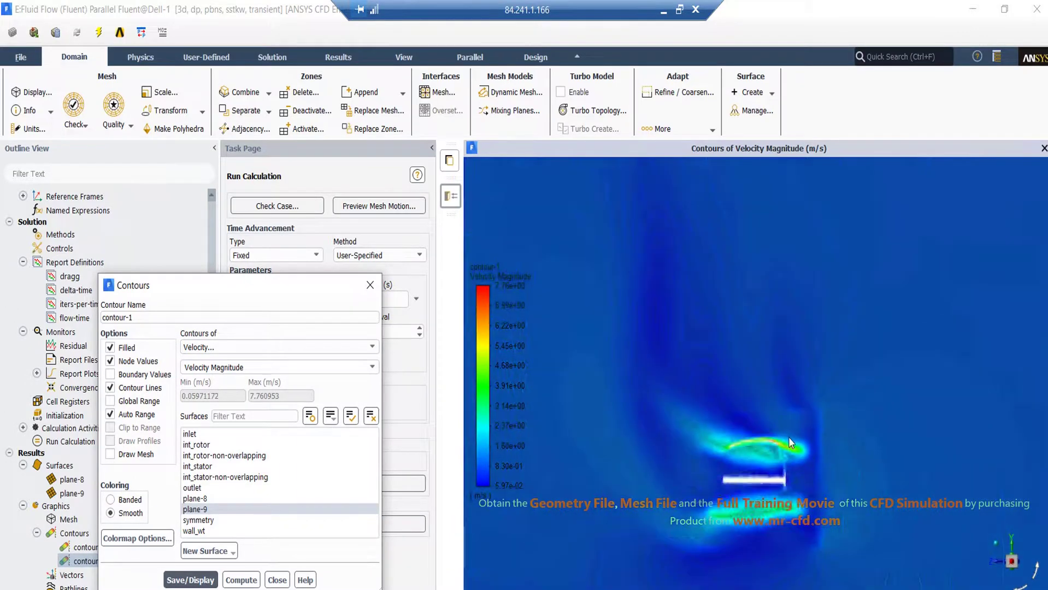
pyautogui.scroll(-2, 788, 437)
pyautogui.scroll(-3, 807, 464)
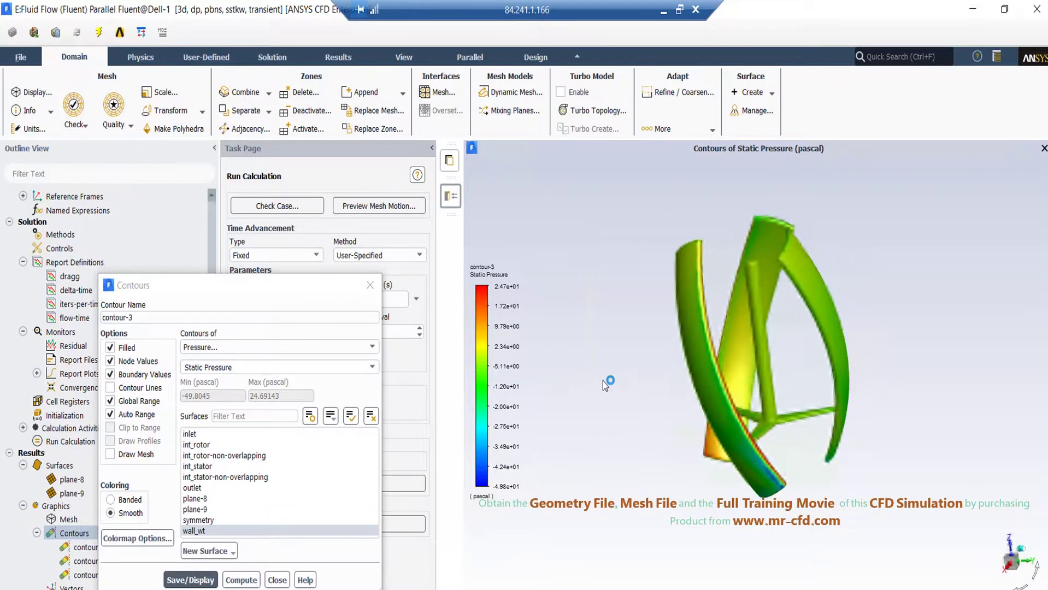
# Inspect the static pressure and Wall Yplus contours of contour-3 on the wall_wt turbine surface from different angles.
pyautogui.moveTo(616, 374); pyautogui.dragTo(784, 395)
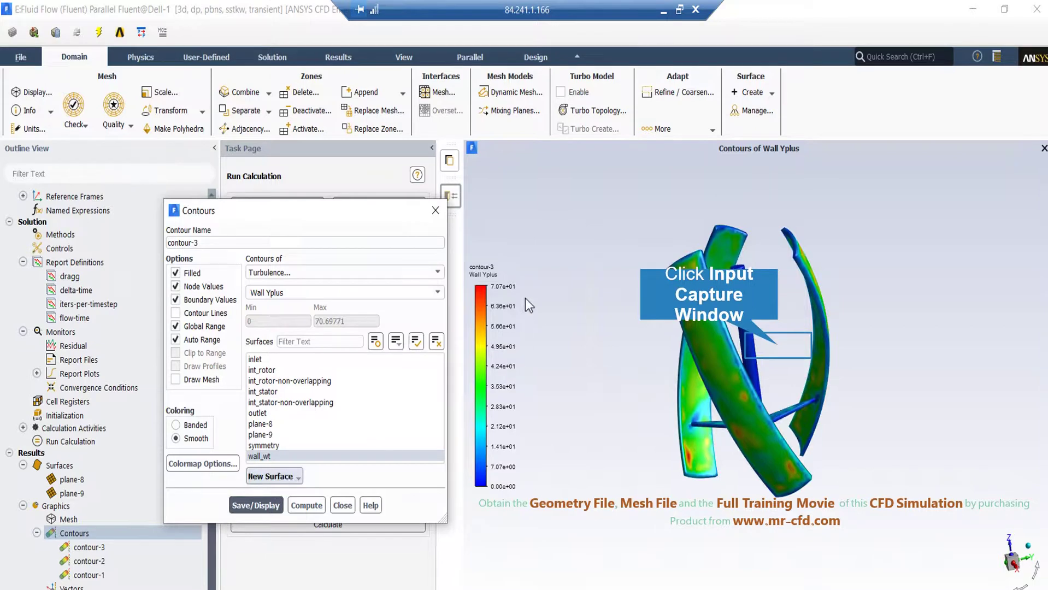
pyautogui.click(757, 383)
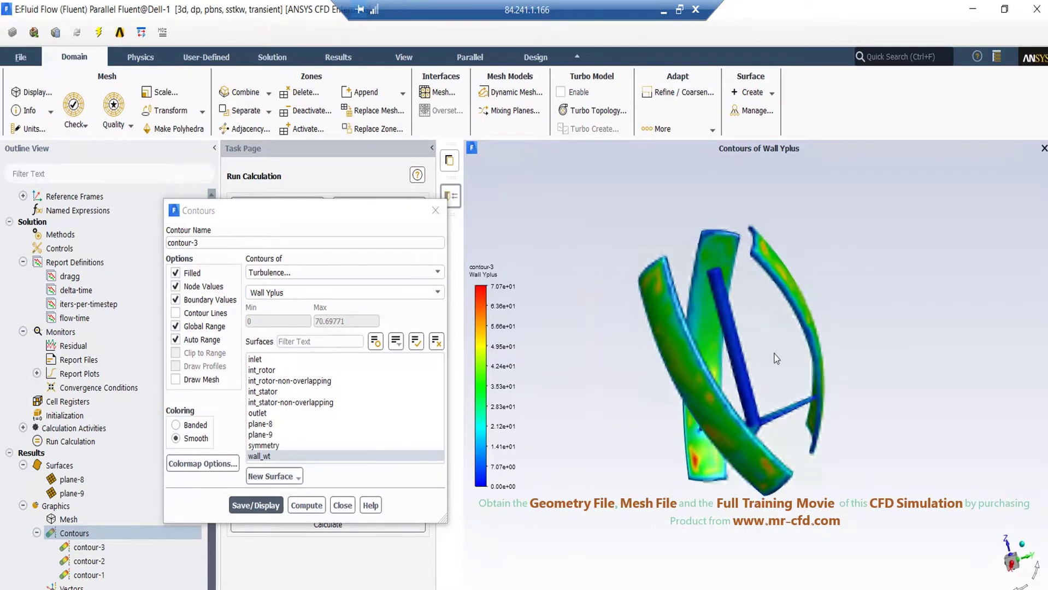